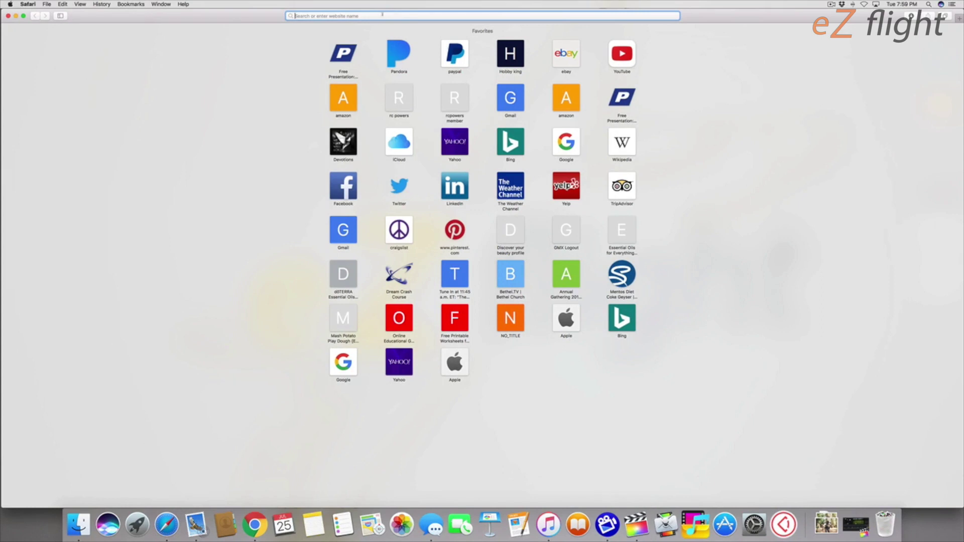
Step: Search 'dji repair' in Safari, reach DJI Repair Services and log in with the account credentials
type("dji repai")
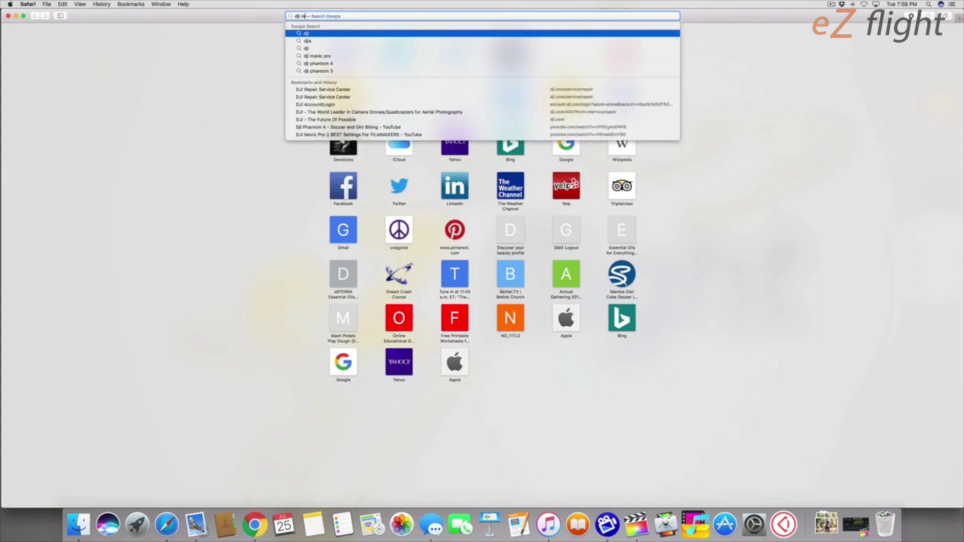
type("r")
key("Return")
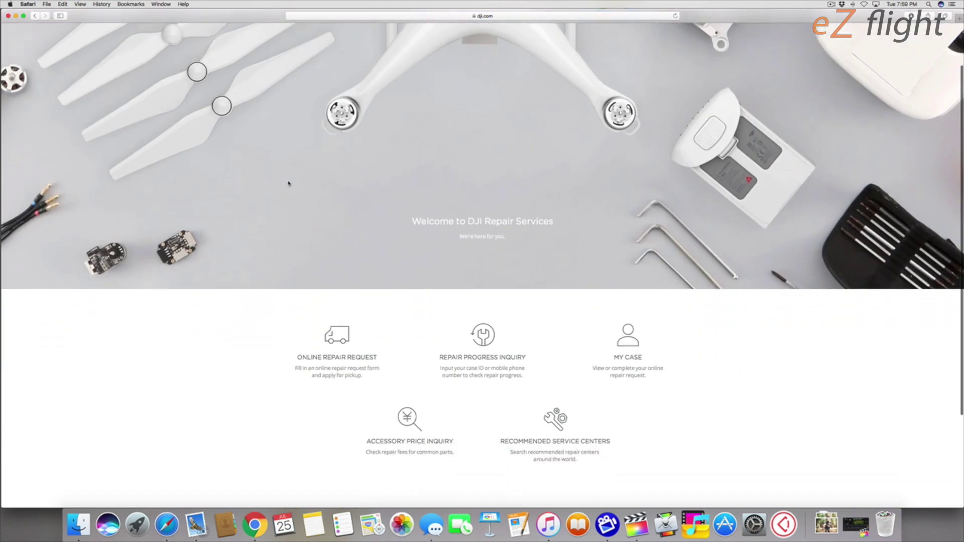
scroll(470, 265, "down", 2)
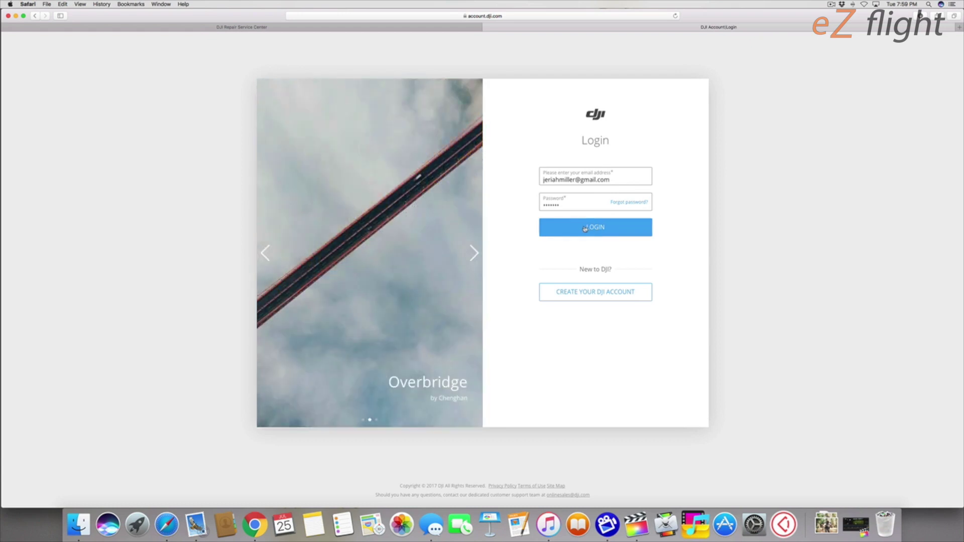
left_click(586, 229)
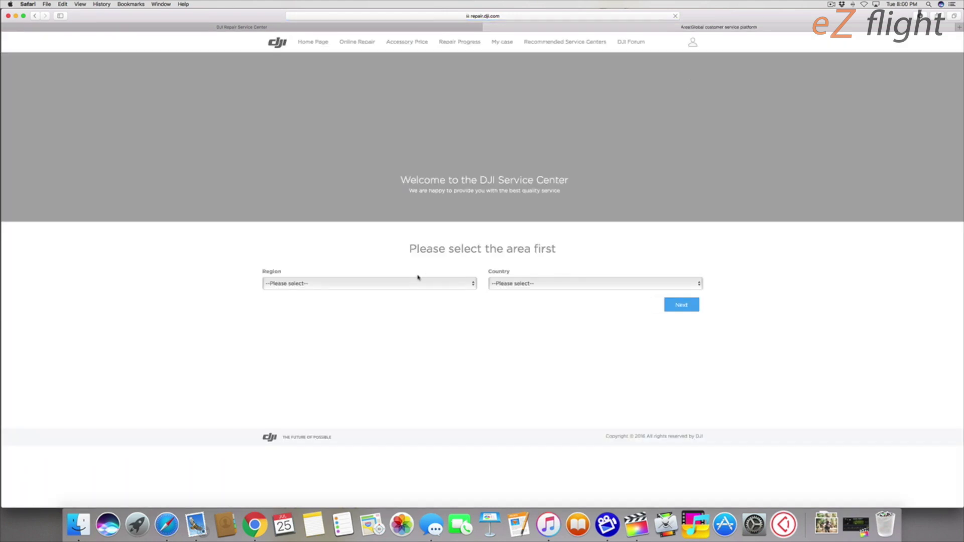
Step: Set the service region to 3- North America and the country to UNITED STATES
left_click(399, 284)
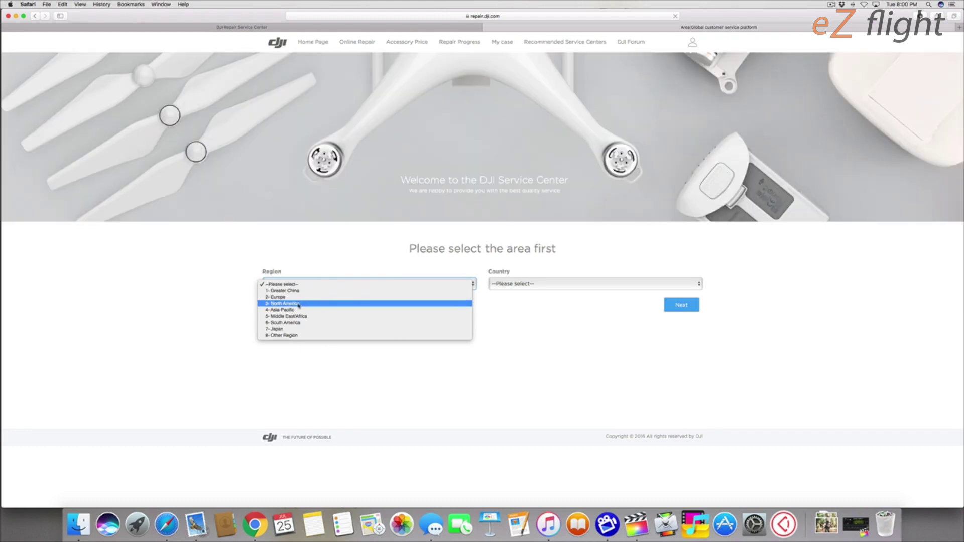
left_click(277, 304)
left_click(516, 286)
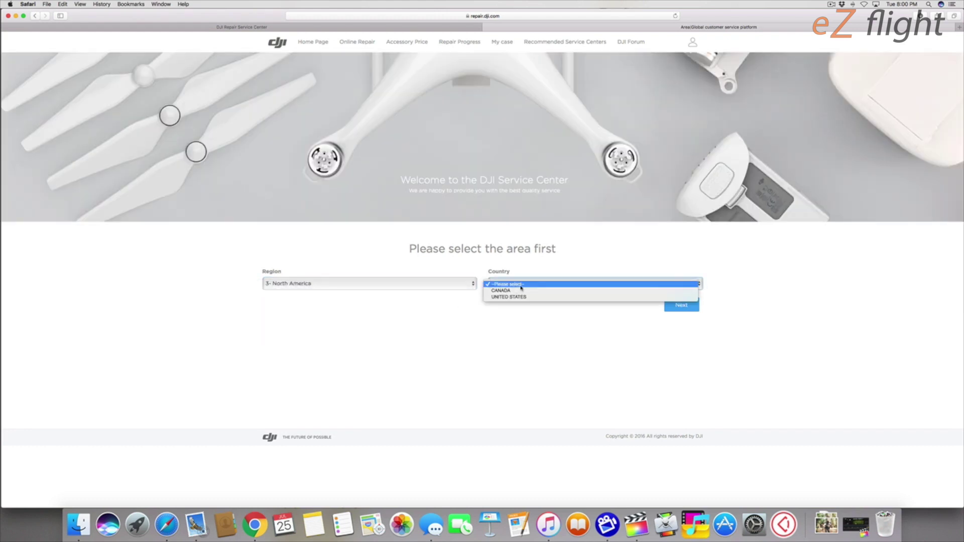
left_click(521, 297)
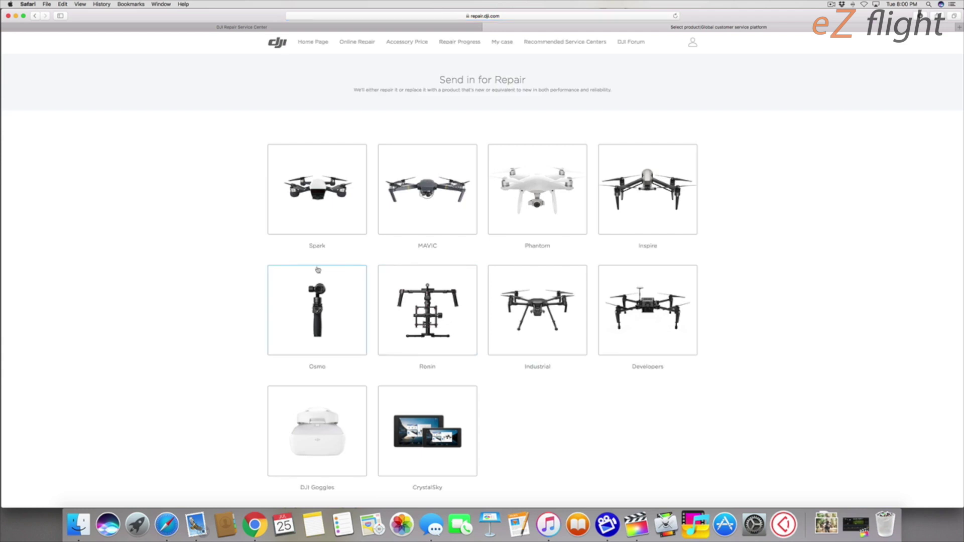
Step: Choose Phantom as the product to repair and report a collision or fall into water
scroll(189, 266, "down", 1)
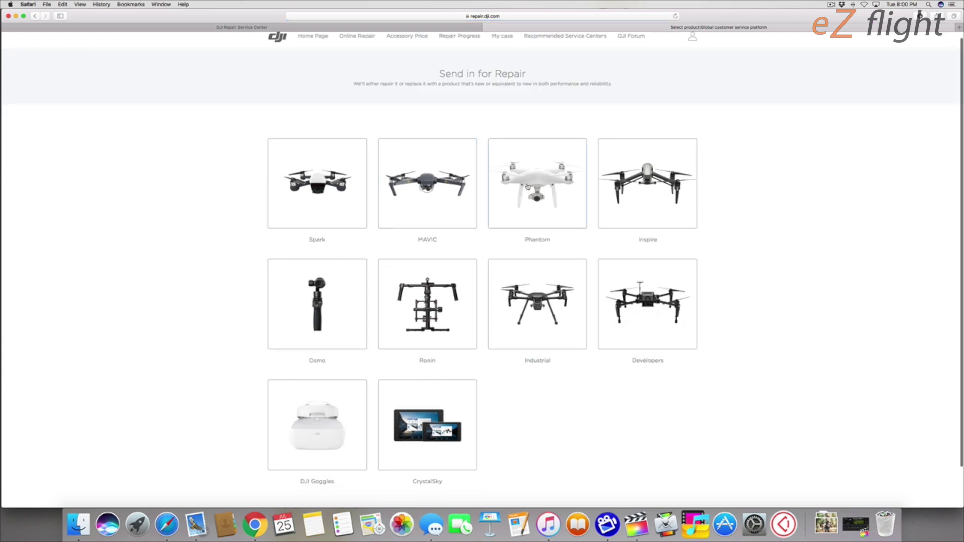
scroll(527, 186, "down", 2)
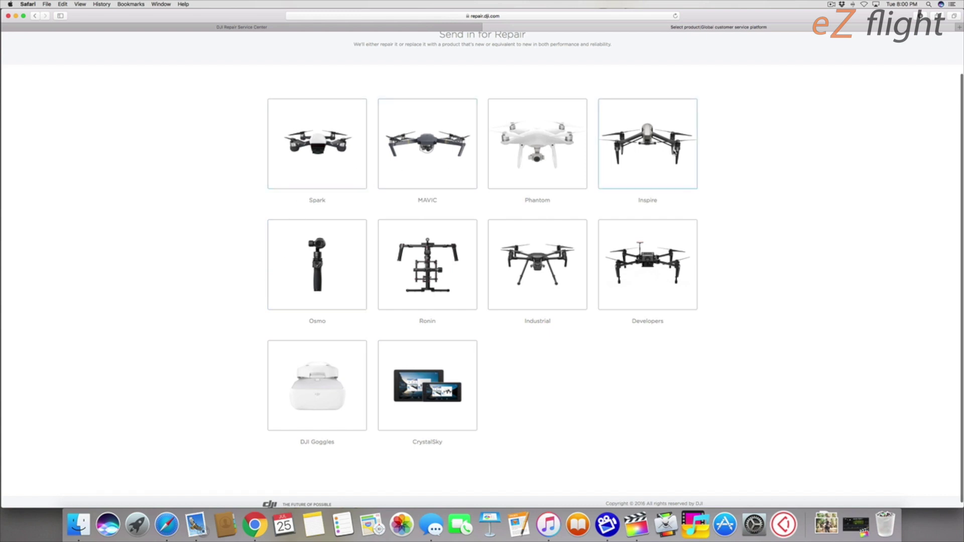
left_click(523, 150)
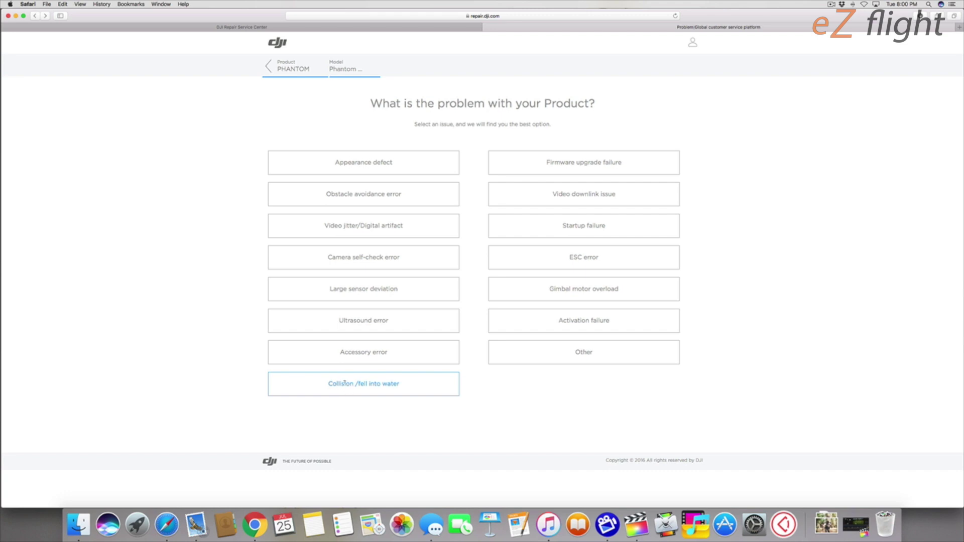
left_click(345, 383)
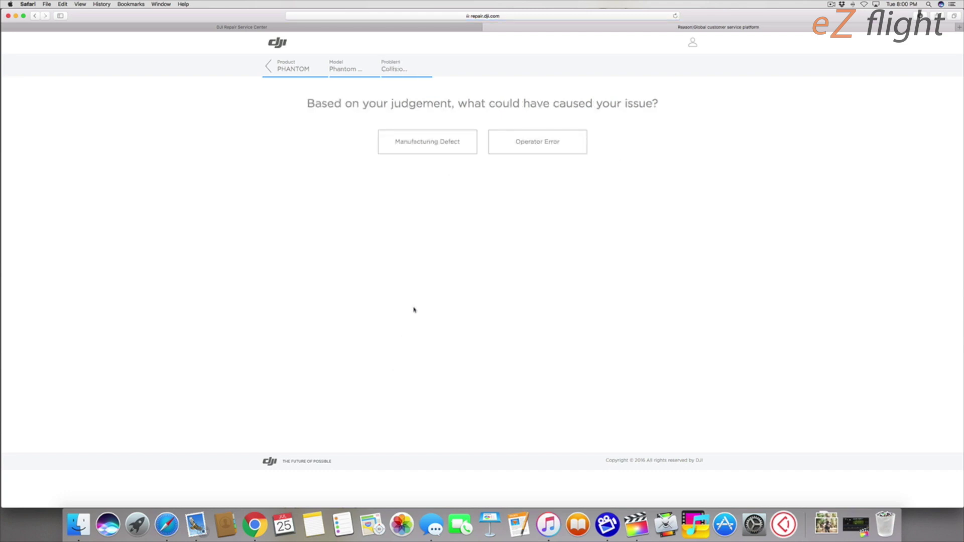
Step: Attribute the collision to operator error and add the Phantom Backpack to the items shipped
left_click(530, 149)
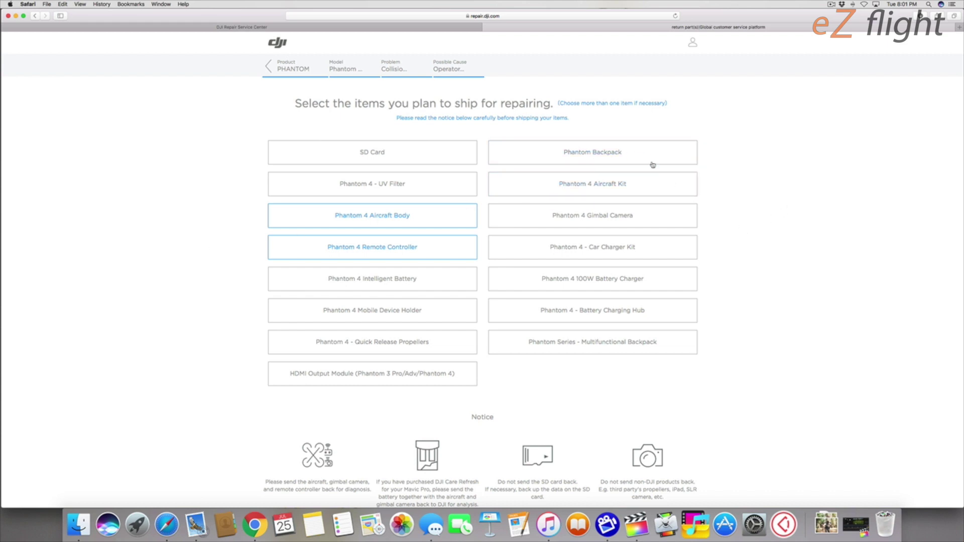
left_click(573, 155)
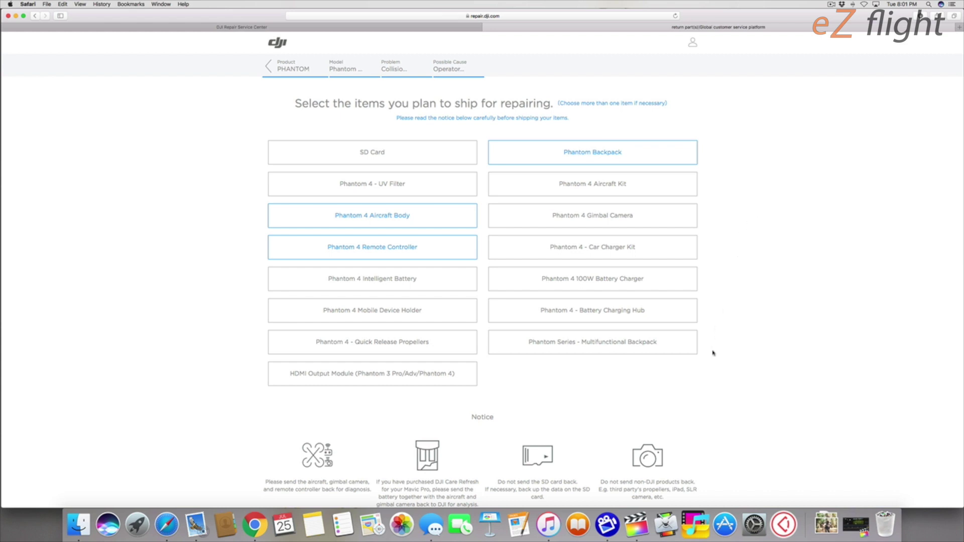
scroll(713, 353, "down", 1)
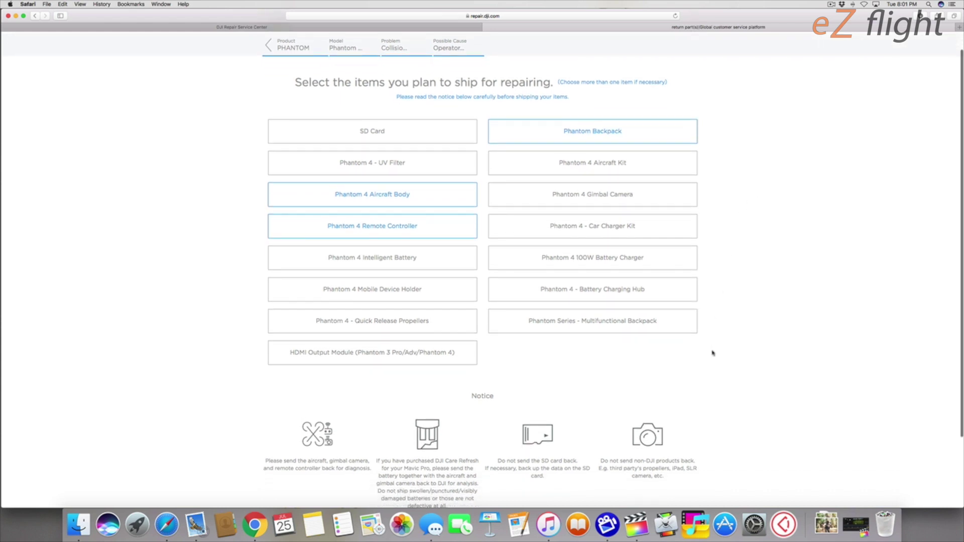
scroll(708, 354, "down", 4)
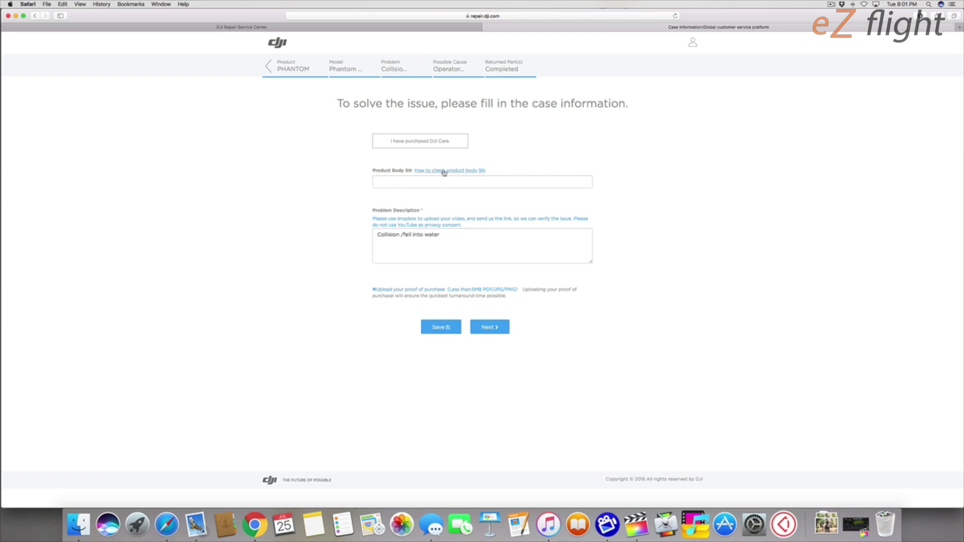
left_click(443, 172)
scroll(570, 189, "down", 5)
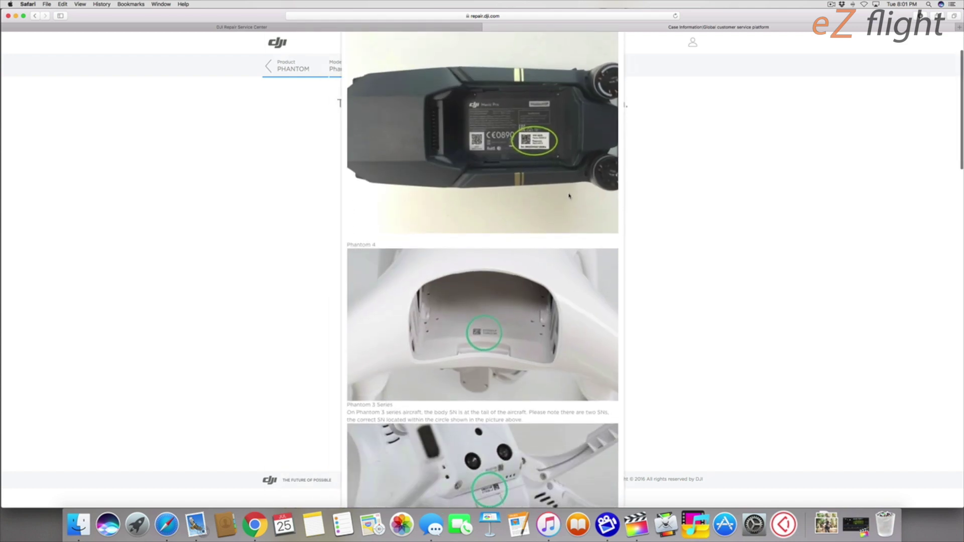
scroll(566, 200, "down", 1)
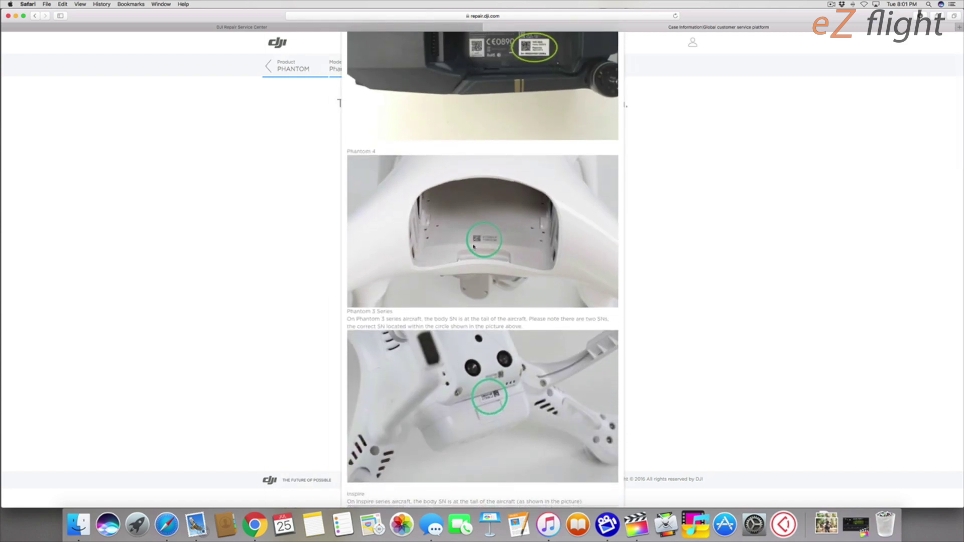
left_click(654, 215)
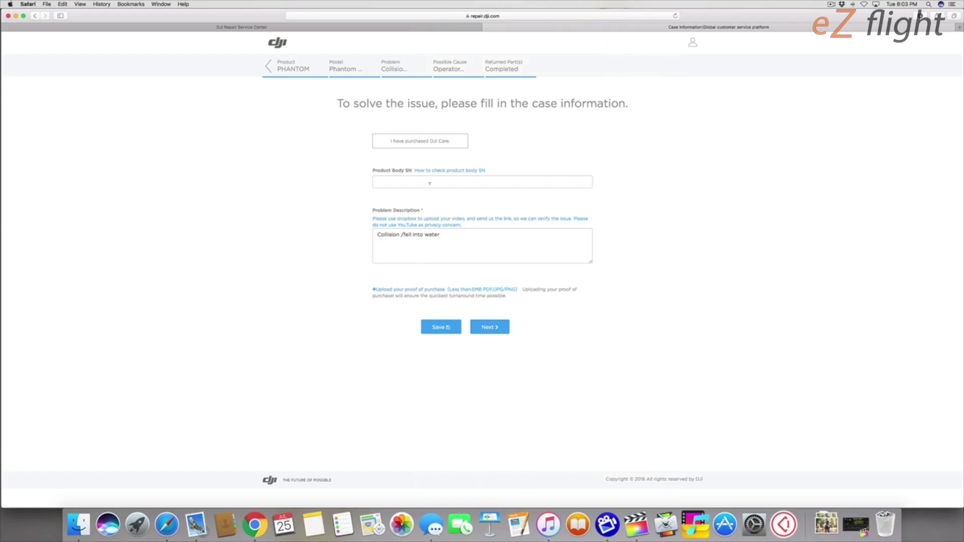
left_click(428, 183)
Step: Copy the drone's serial number from Notes into Product Body SN and select the old problem description
left_click(313, 525)
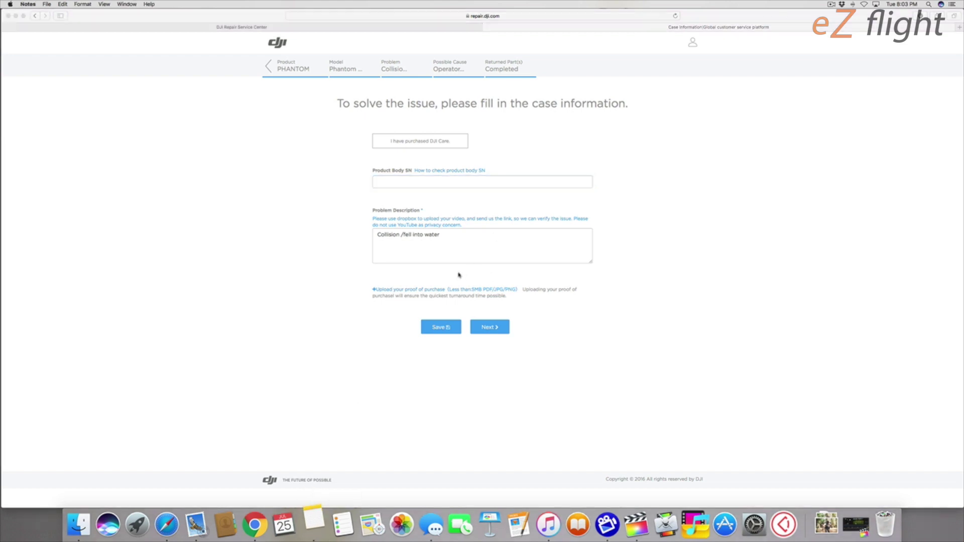
double_click(508, 56)
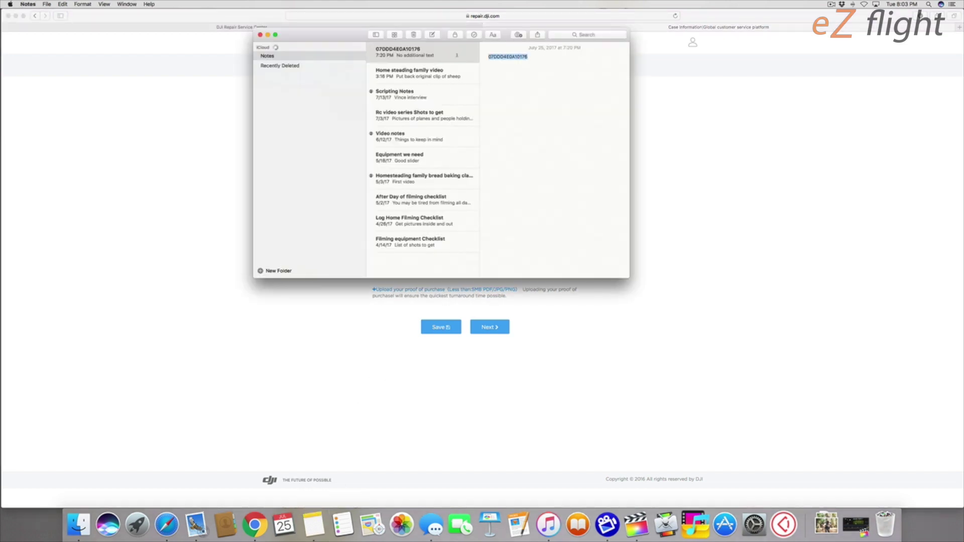
key("super+c")
left_click(260, 35)
left_click(438, 184)
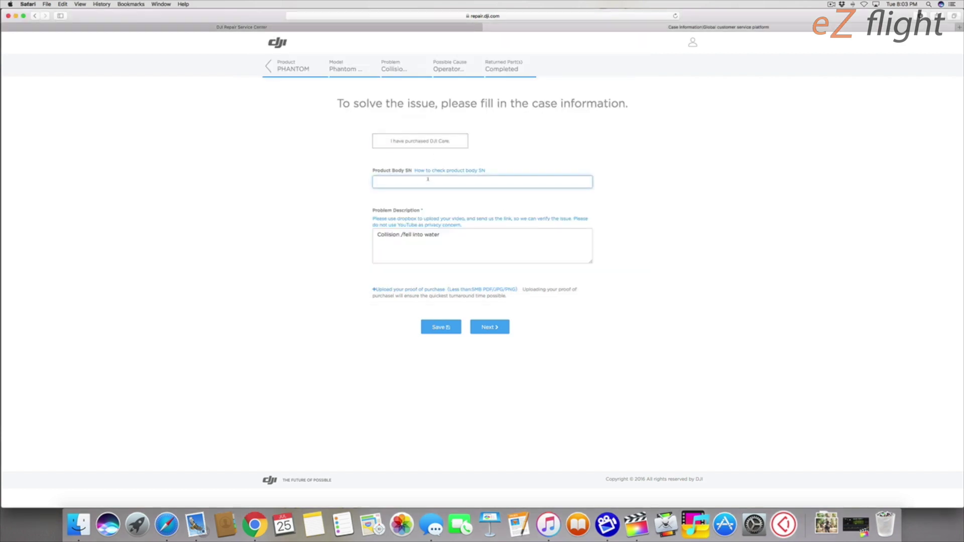
key("super+v")
left_click(447, 235)
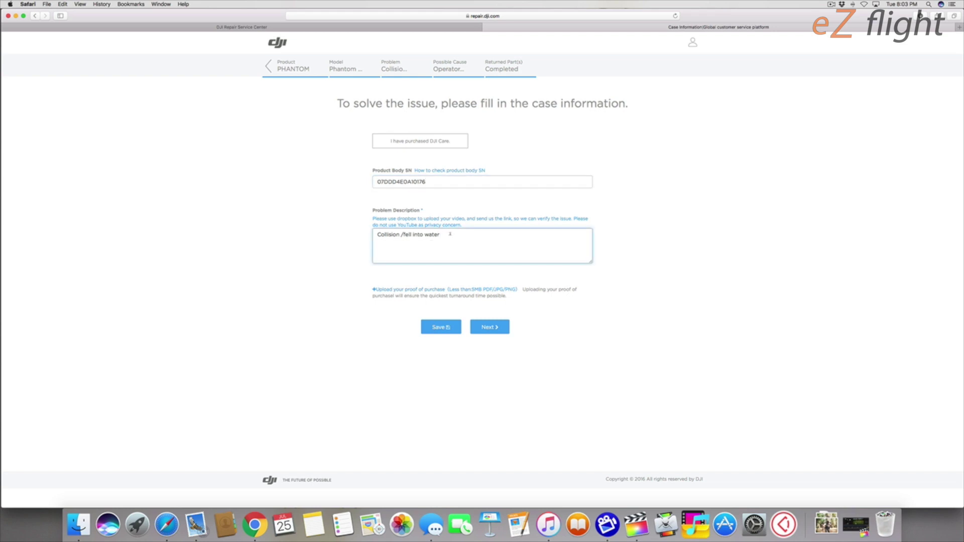
triple_click(402, 234)
Step: Describe the self-caused collision and possible body, motor and gimbal/camera damage in Problem Description
type("I had a collision and it was my fault. My drone seems to be damaged but I don't know exactly whats wrong with it. Some body damage and also motor and gimbal/camera damage is possible.")
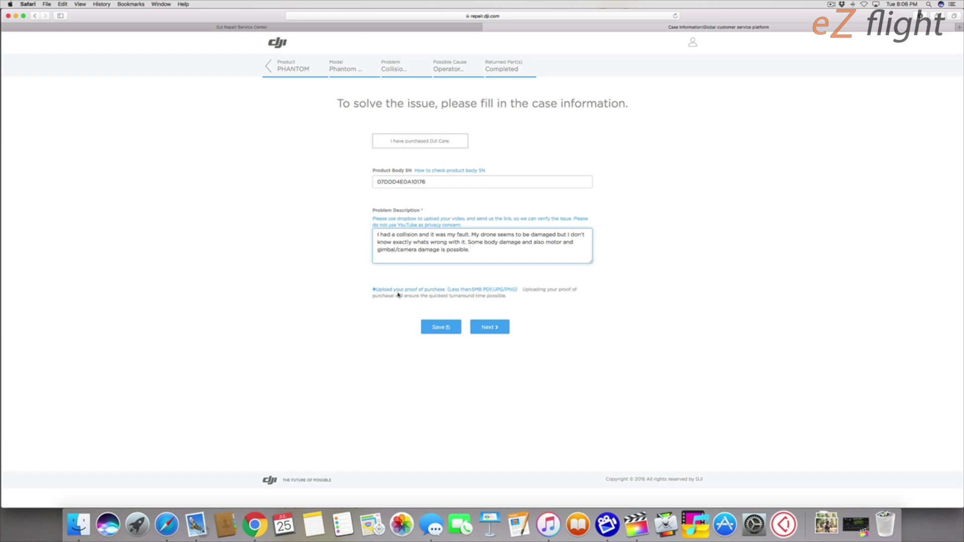
Step: Load dji.com in a new tab, open the Phantom 4 order details and screenshot them
left_click(959, 27)
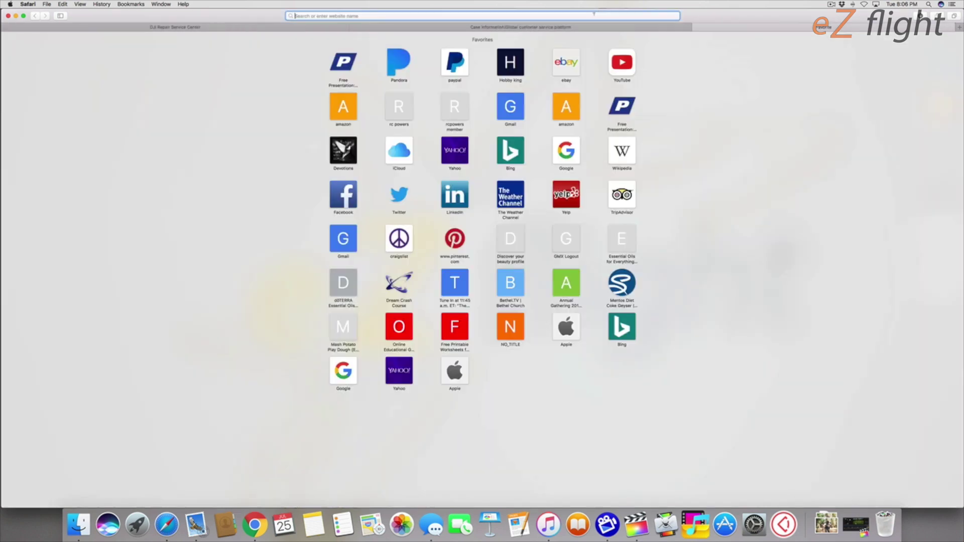
type("dji.com")
key("Return")
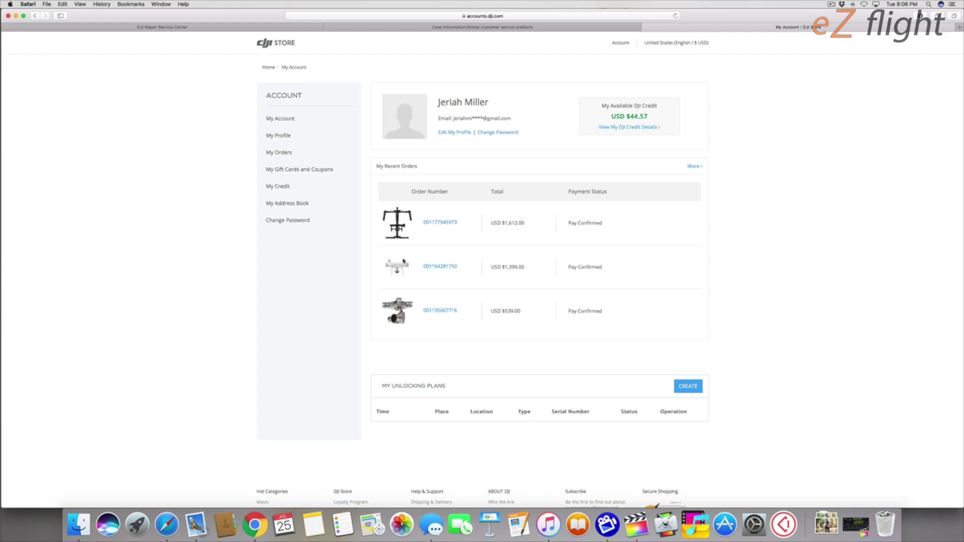
left_click(441, 267)
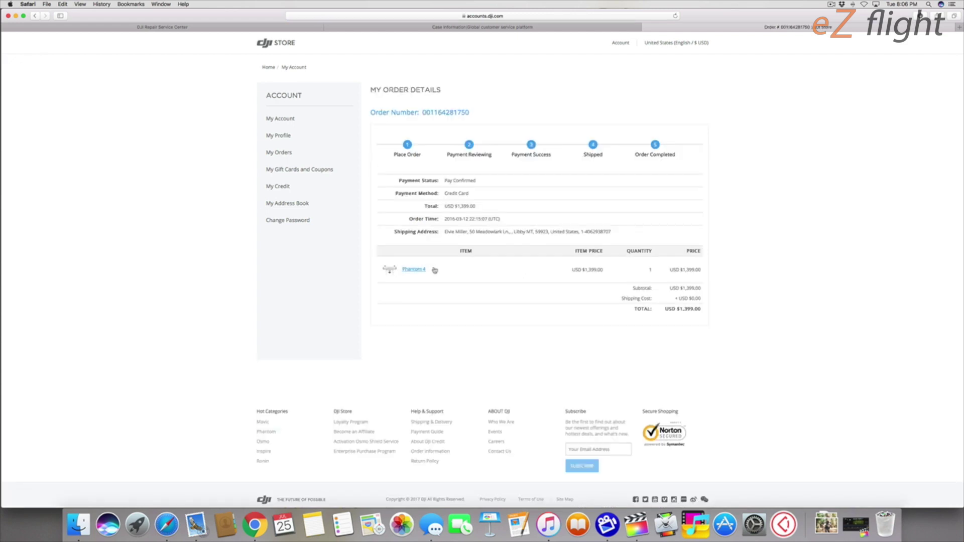
left_click_drag(365, 83, 721, 341)
Step: Upload the order-details screenshot from the Desktop as the proof of purchase
left_click(490, 27)
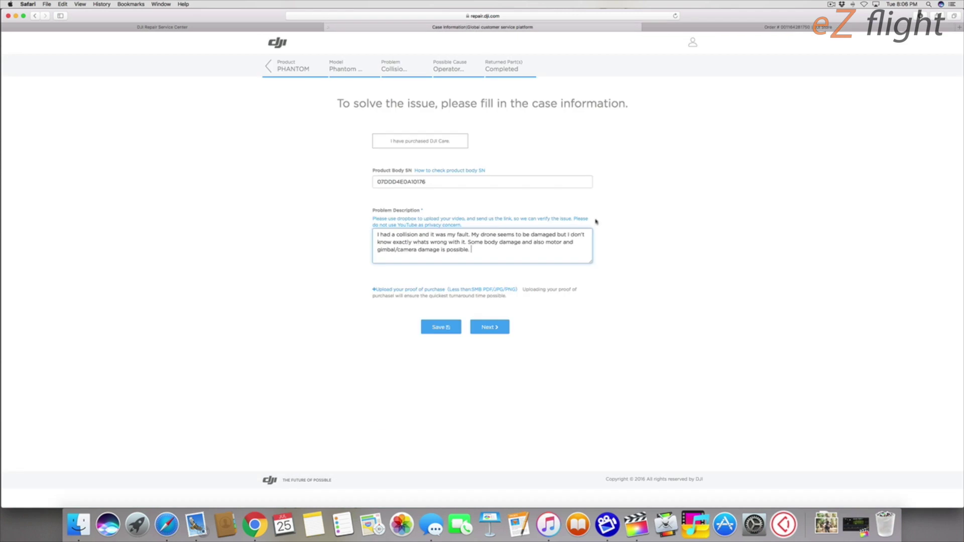
left_click(397, 290)
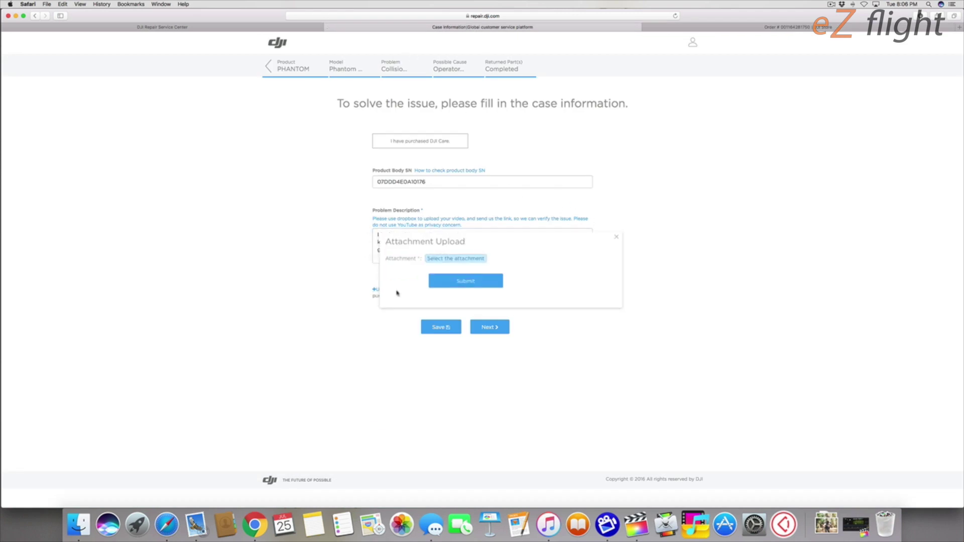
left_click(456, 258)
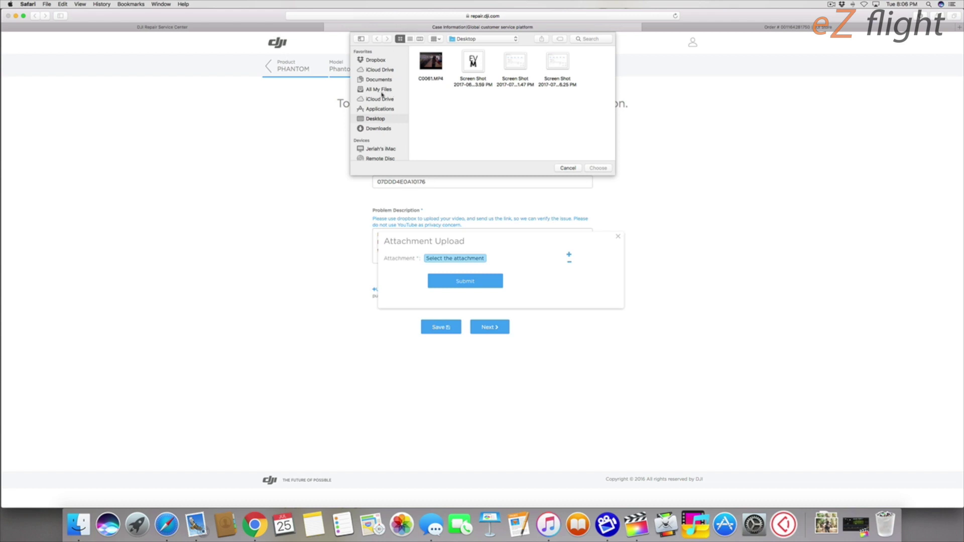
left_click(557, 68)
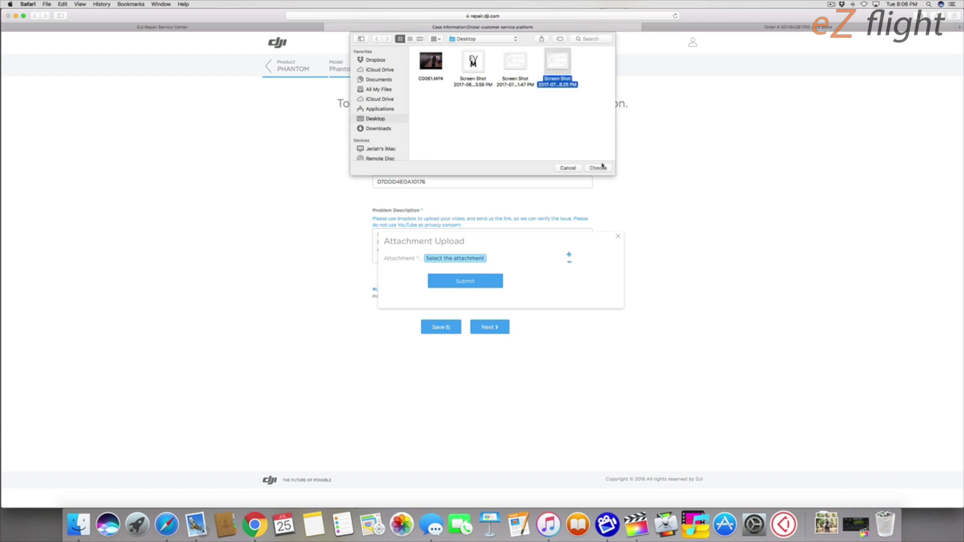
left_click(598, 167)
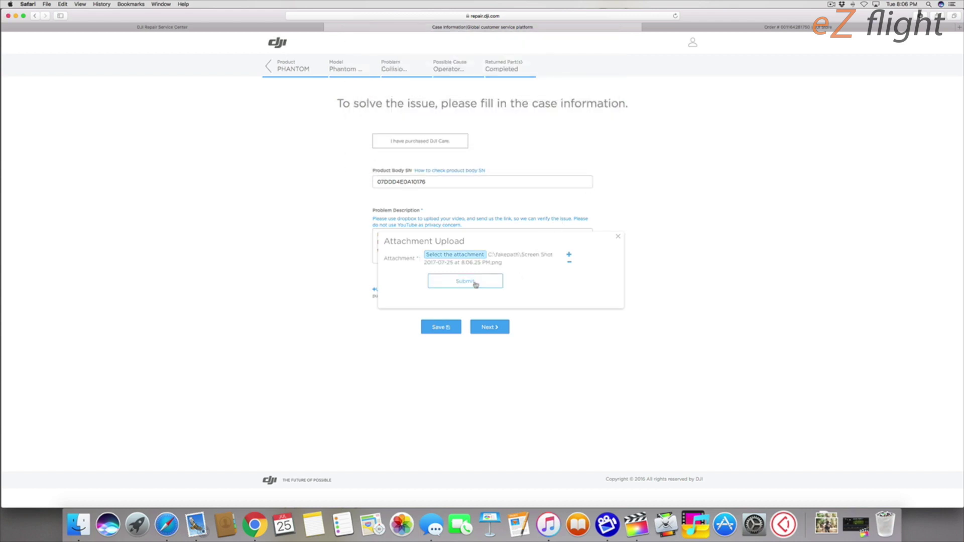
left_click(480, 283)
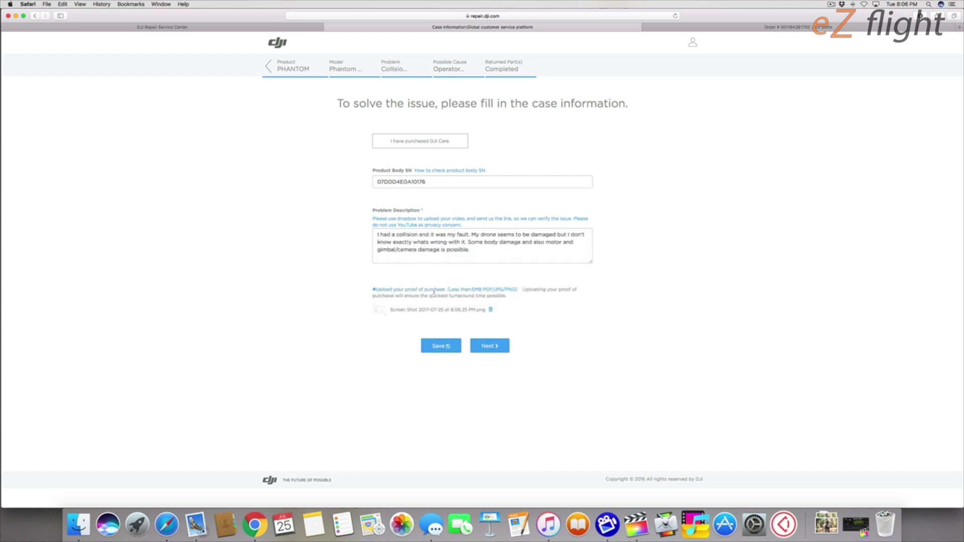
Step: Preview the uploaded screenshot, close the preview, and save the case information
left_click(380, 311)
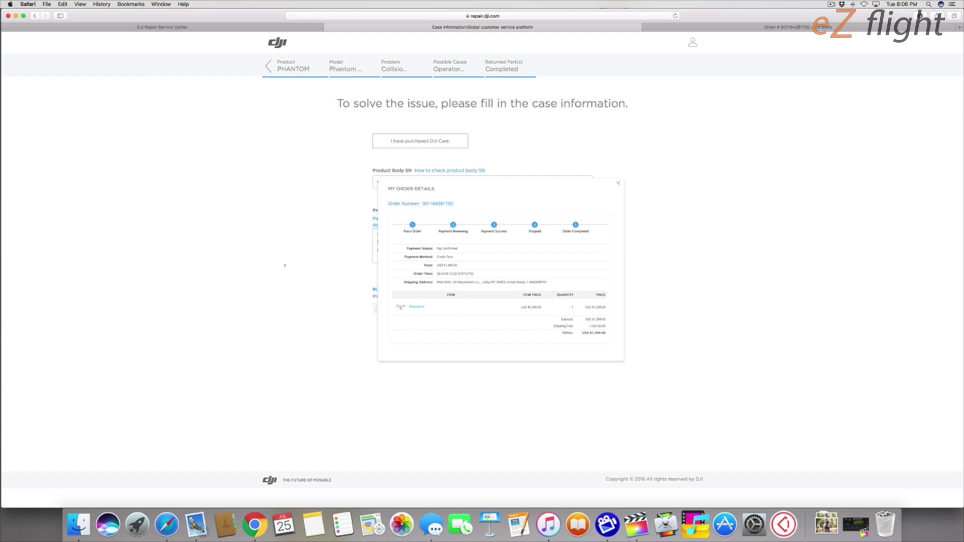
left_click(301, 286)
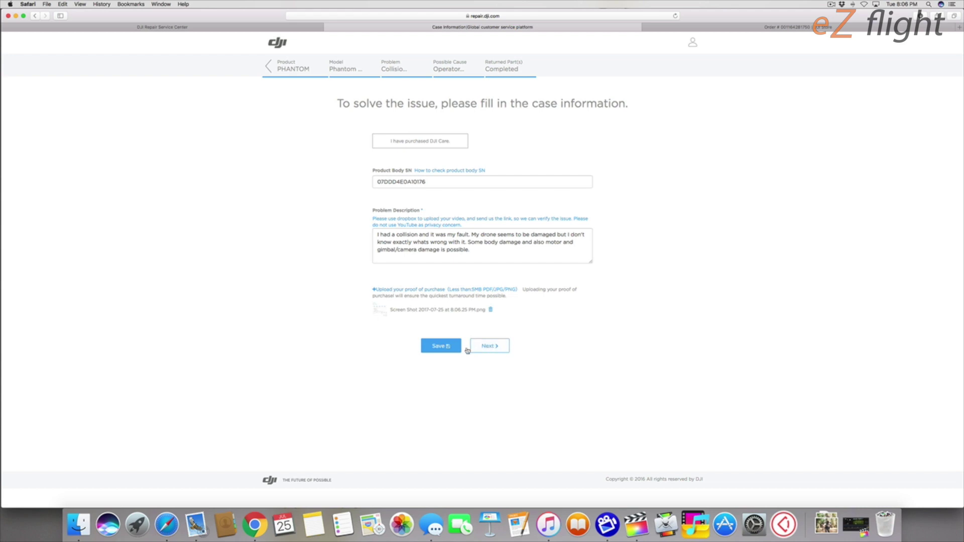
left_click(452, 350)
Step: Leave DJI Care unmarked after toggling it on and off, and continue to contact information
mouse_move(373, 145)
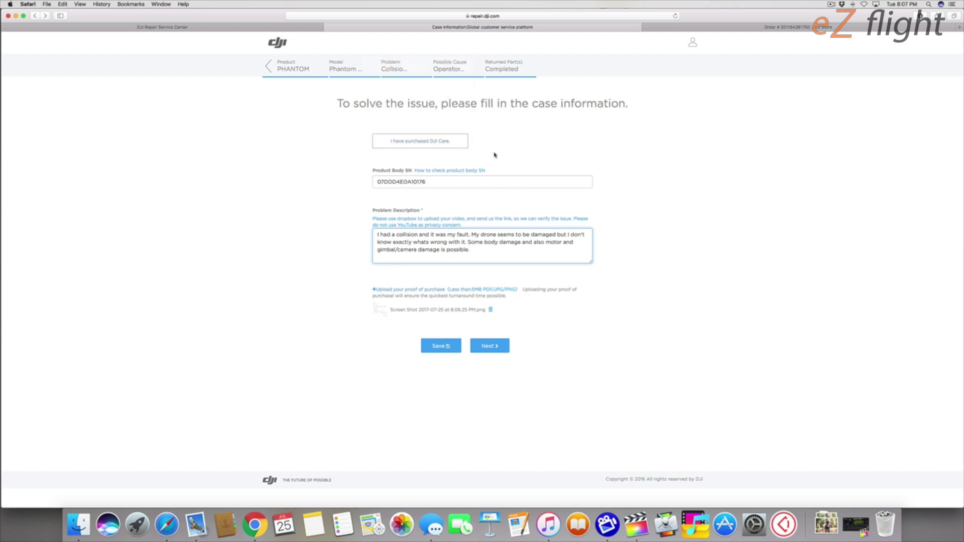
left_click(421, 142)
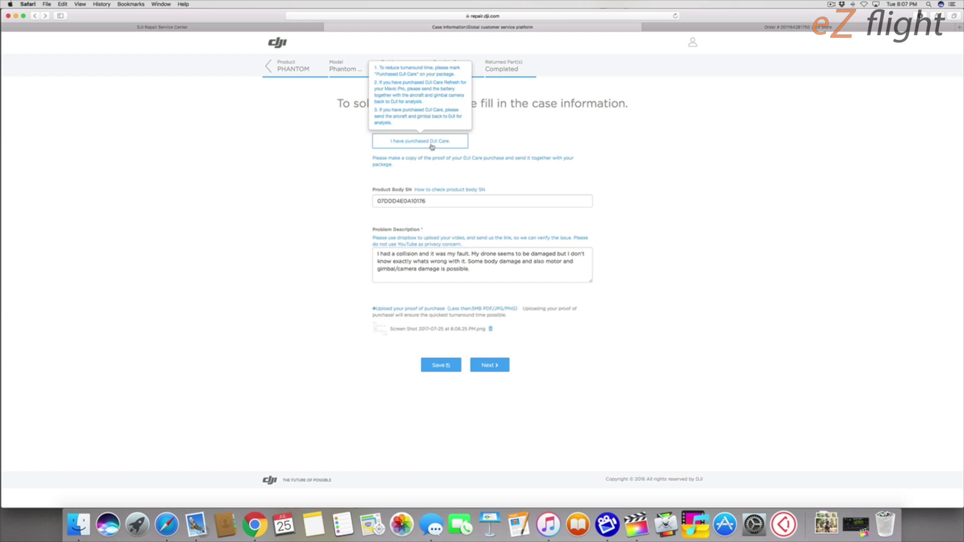
mouse_move(419, 148)
left_click(422, 143)
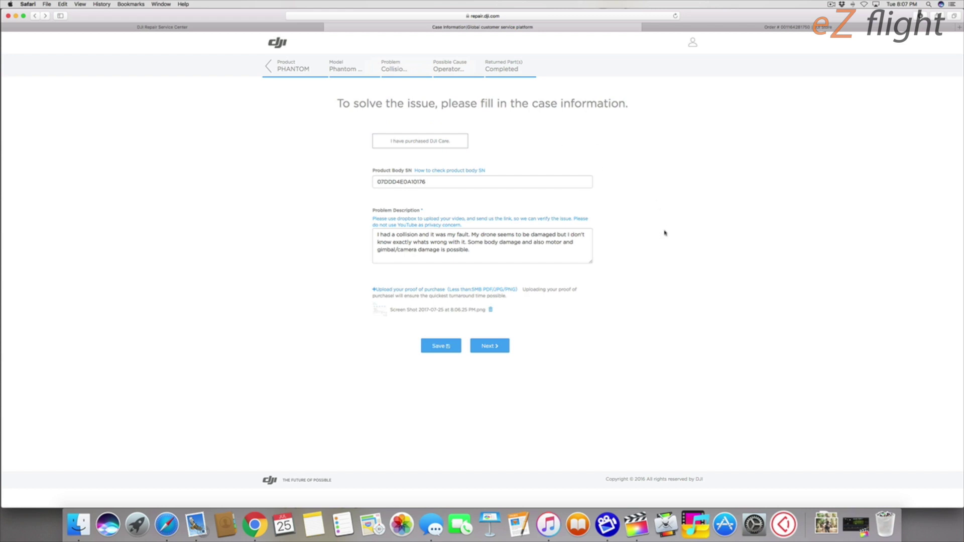
left_click(493, 347)
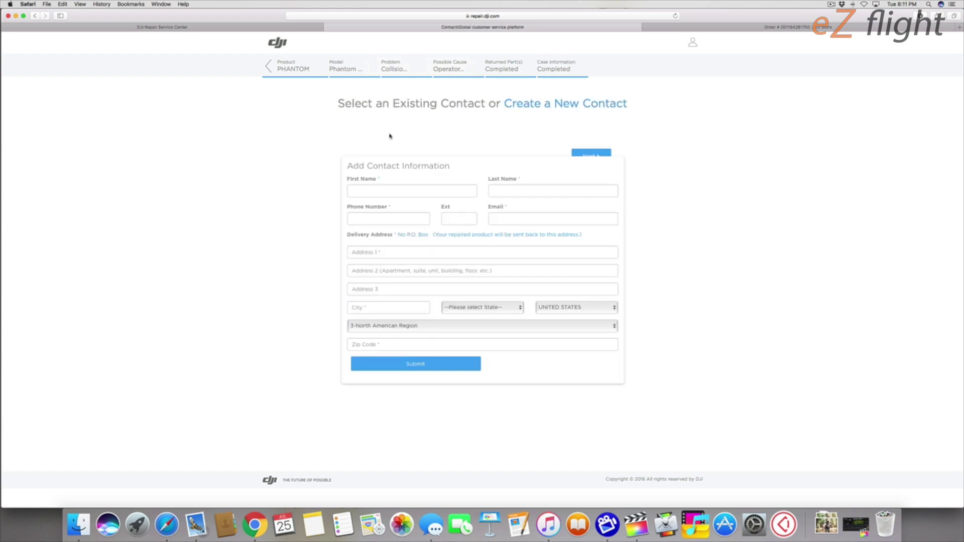
Step: Enter the contact's first and last name, phone number and e-mail address, then continue to review
left_click(391, 191)
key("Tab")
key("Tab")
key("Tab")
key("Tab")
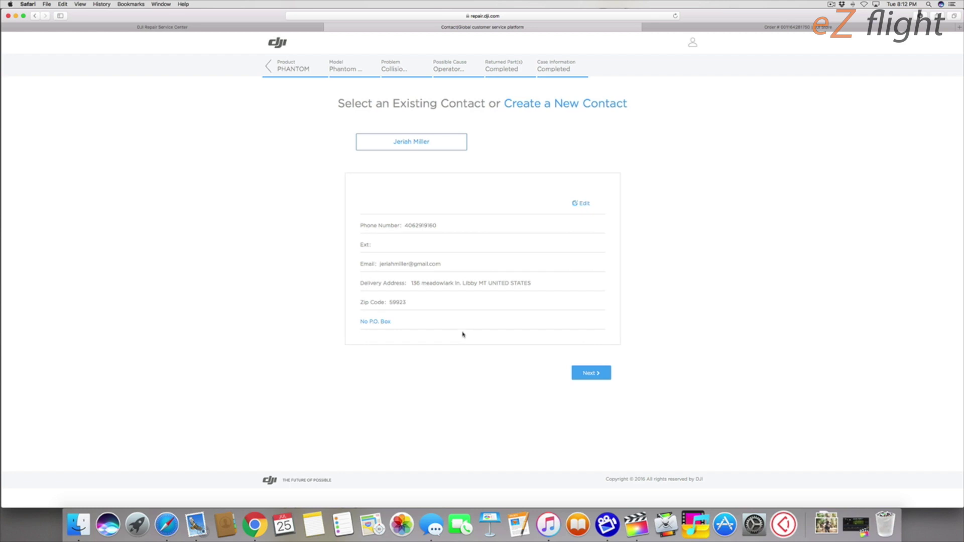
left_click(594, 374)
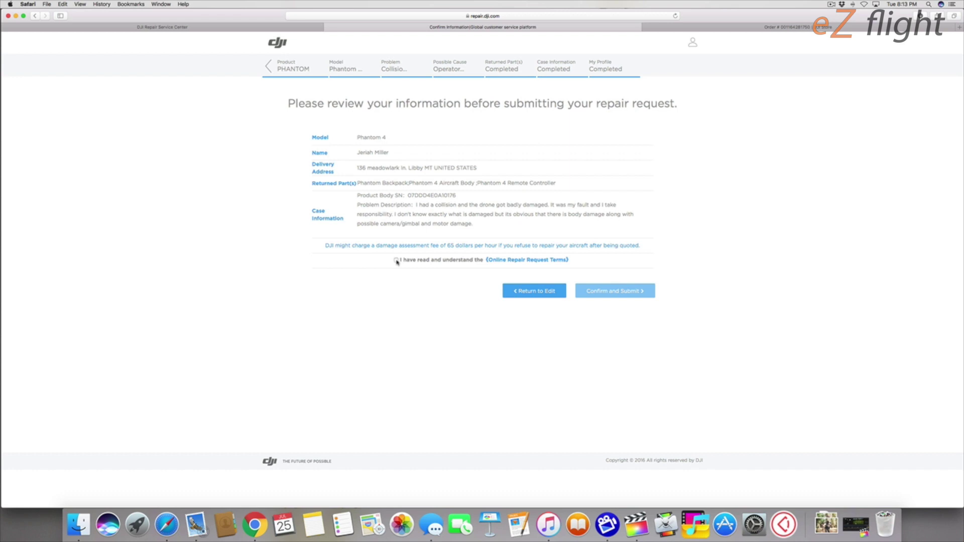
Step: Accept the Online Repair Request Terms, submit the request, and open the printable case sheet
left_click(397, 261)
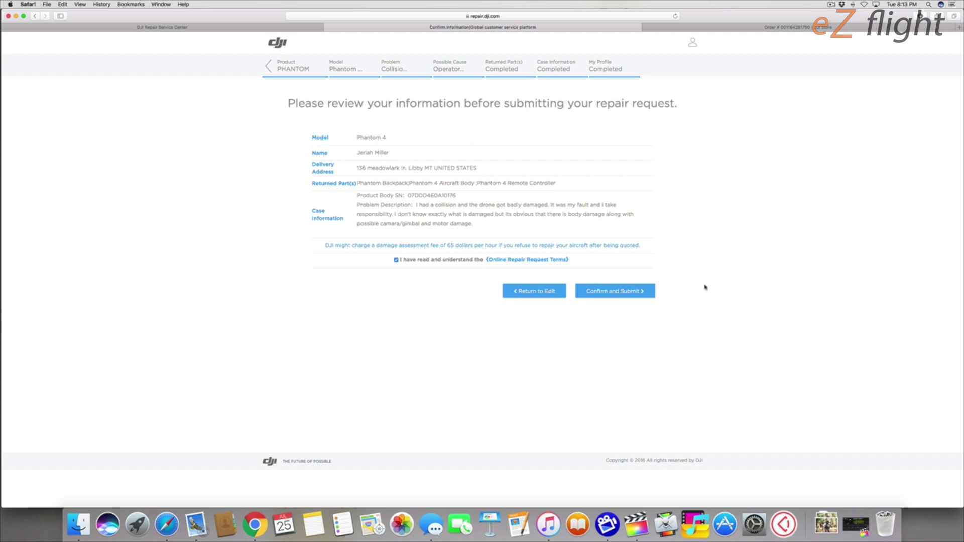
left_click(609, 294)
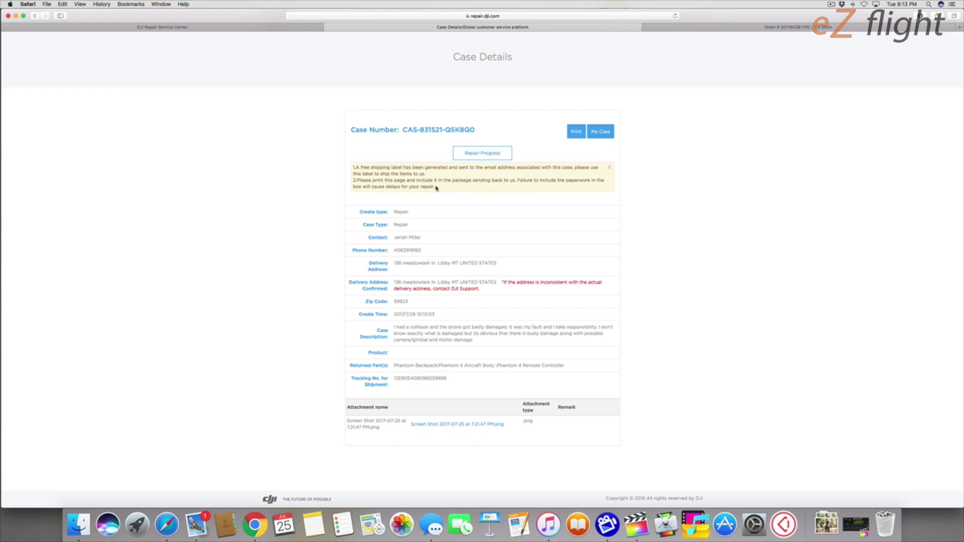
left_click(576, 131)
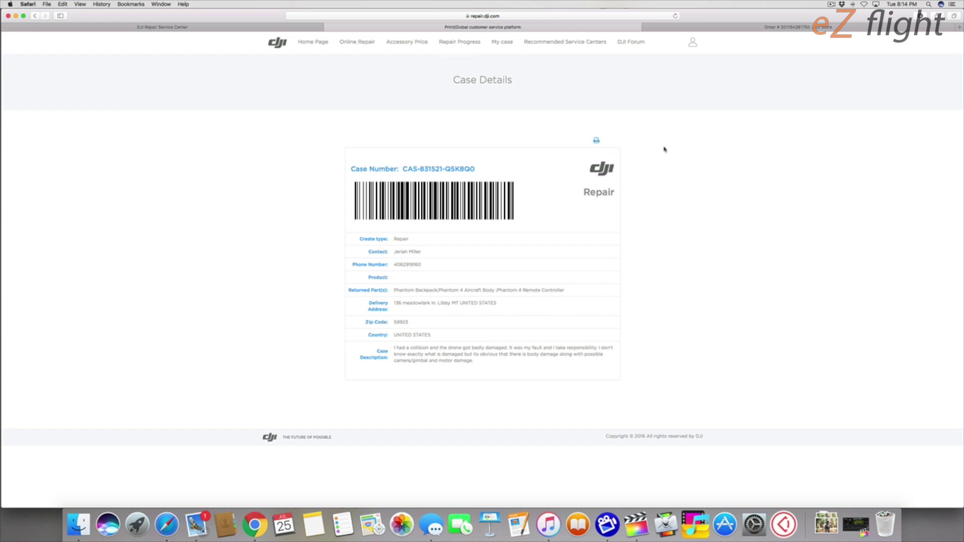
Step: Print the barcoded case sheet, then return to the mail inbox for the UPS label email
left_click(596, 141)
left_click(196, 524)
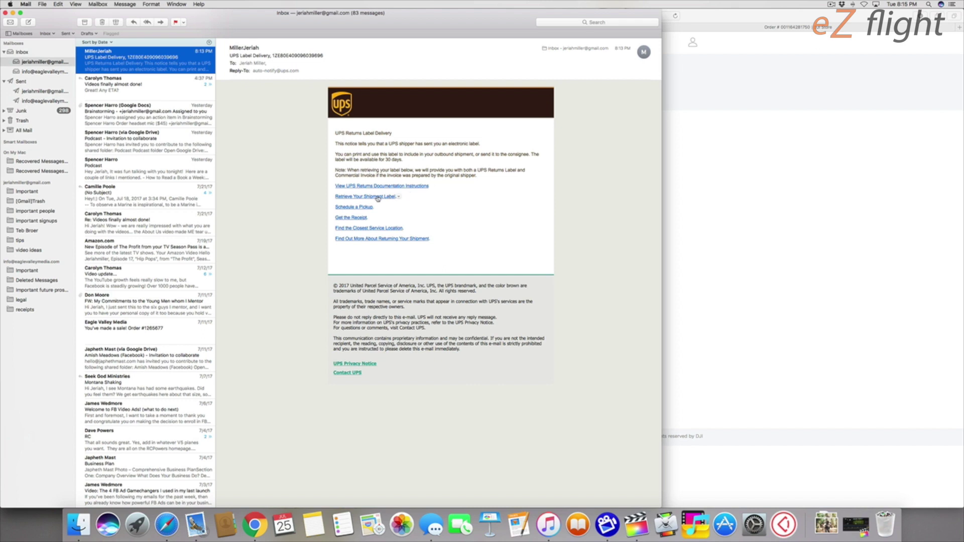
Step: Retrieve the UPS shipment label from the UPS Returns Label Delivery email
left_click(378, 197)
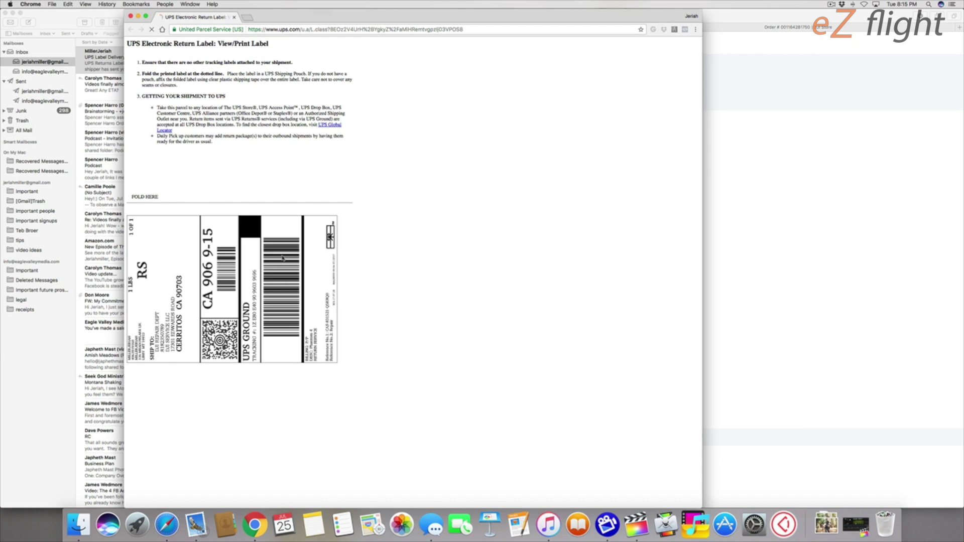
Step: Start printing the UPS Ground return label with Cmd+P
key("super+p")
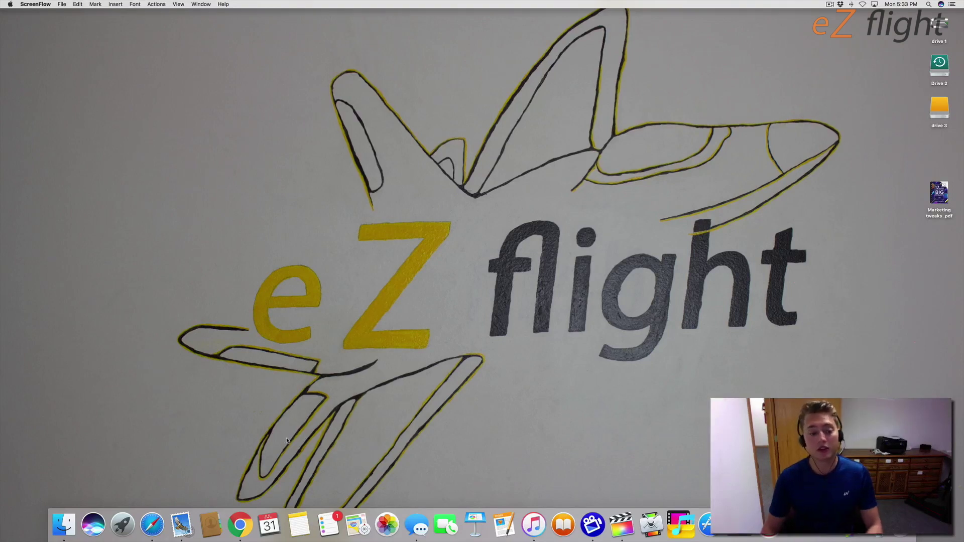
Step: Select the case number in DJI's received-for-repair email and follow the Repair Progress Inquiry link
left_click(182, 517)
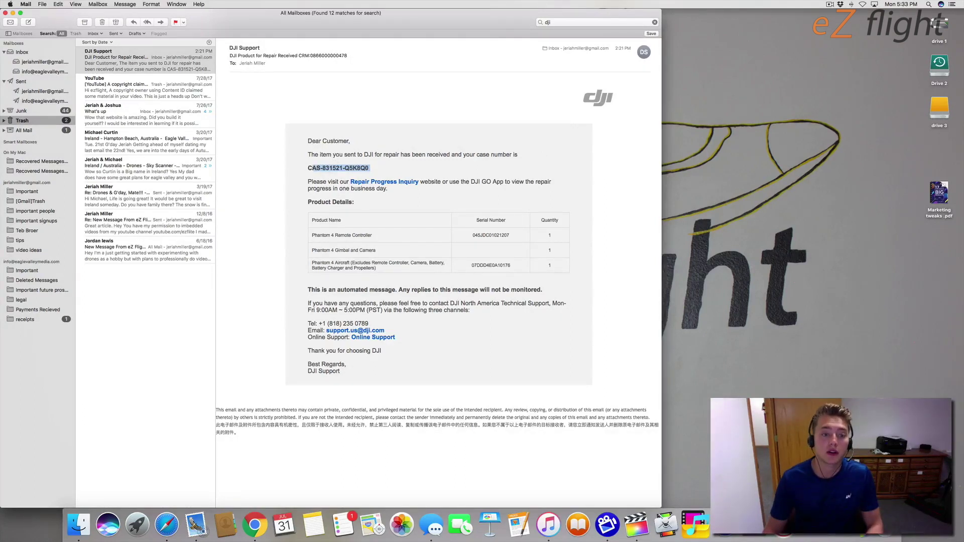
mouse_move(368, 168)
left_mouse_down()
mouse_move(304, 151)
mouse_move(369, 168)
left_mouse_up()
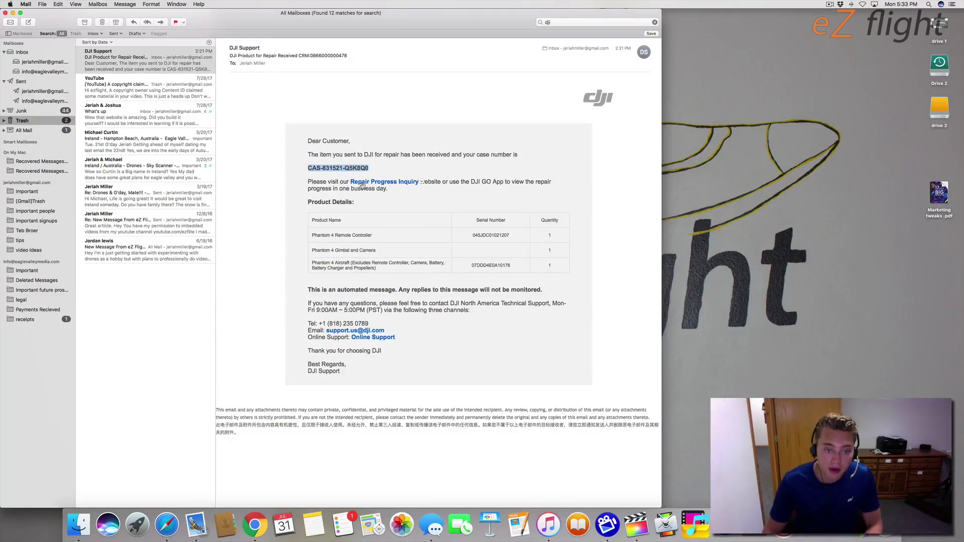
left_click(390, 183)
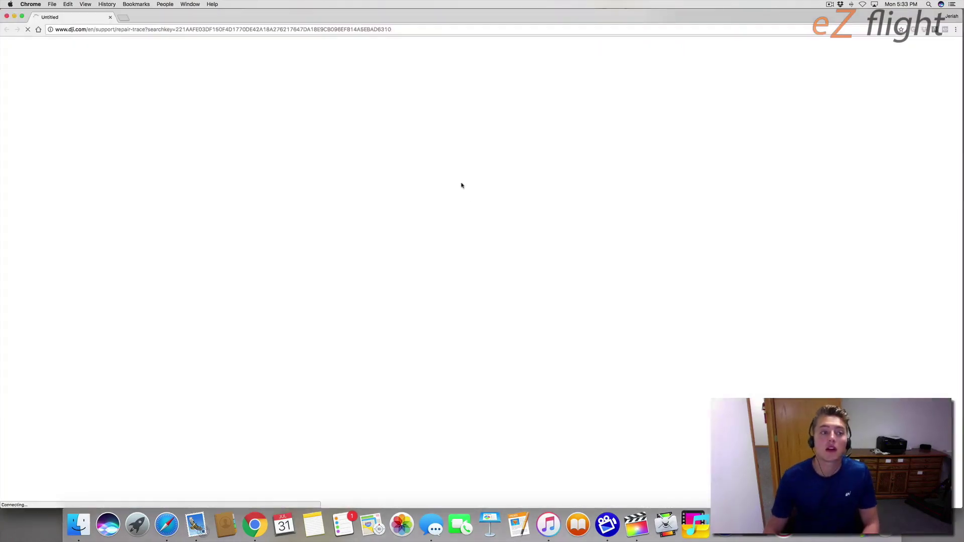
Step: Keep Case No. as the lookup type in the search-type dropdown
left_click(433, 188)
left_click(433, 189)
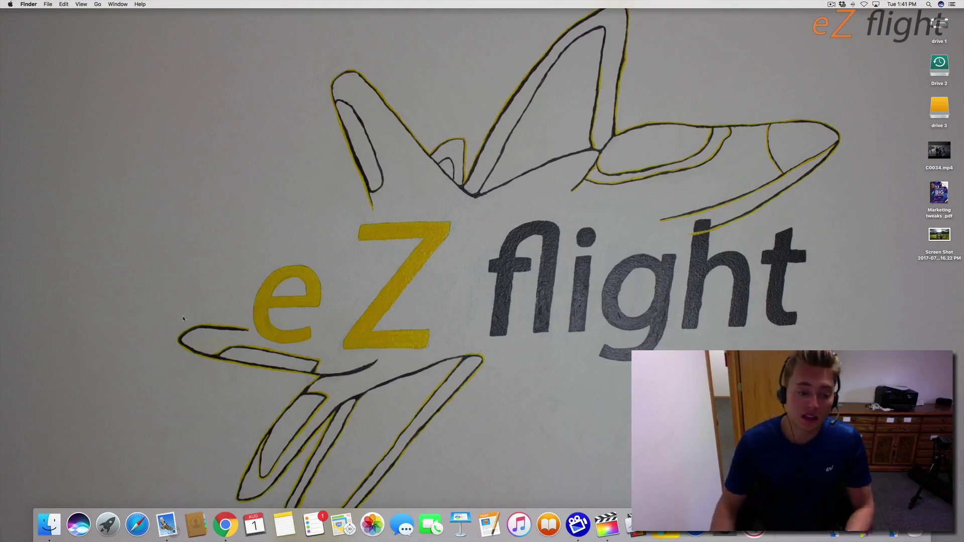
Step: Open DJI's Service Quotation email and scroll to the 431.00 USD total for Phantom 4 repairs
left_click(166, 524)
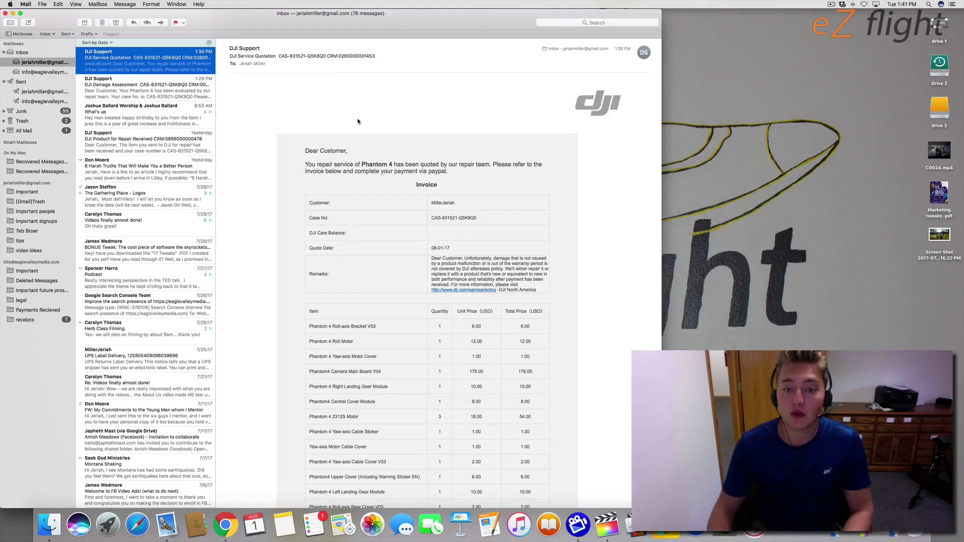
scroll(360, 176, "down", 6)
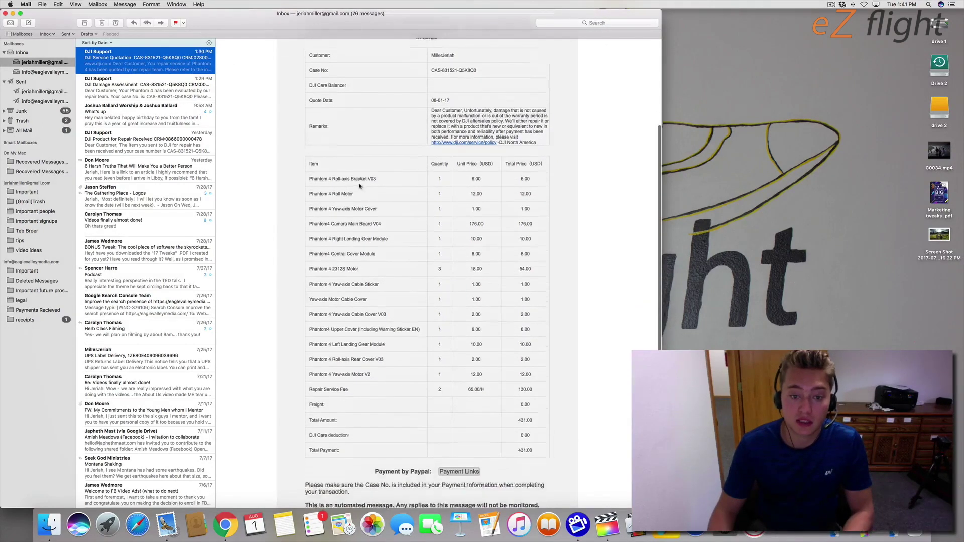
scroll(555, 246, "down", 1)
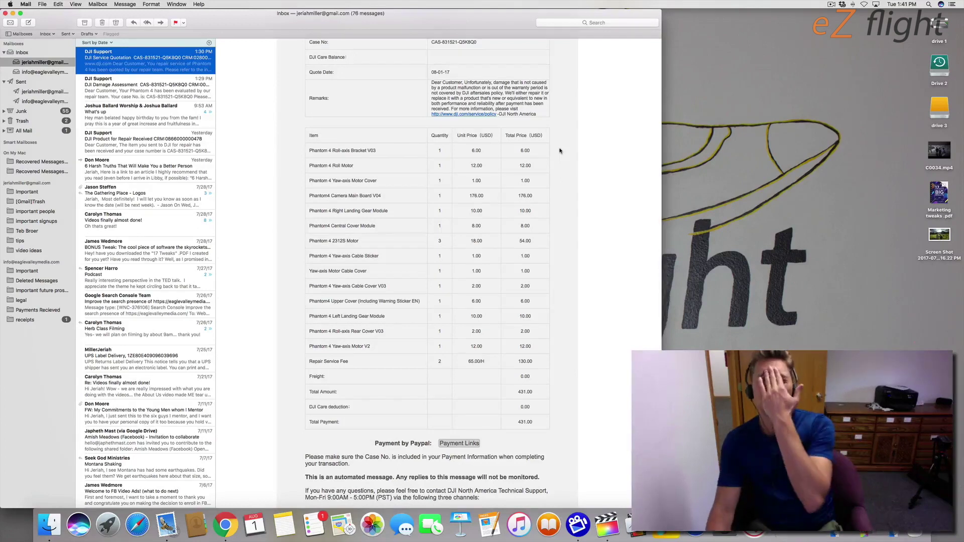
scroll(559, 156, "down", 1)
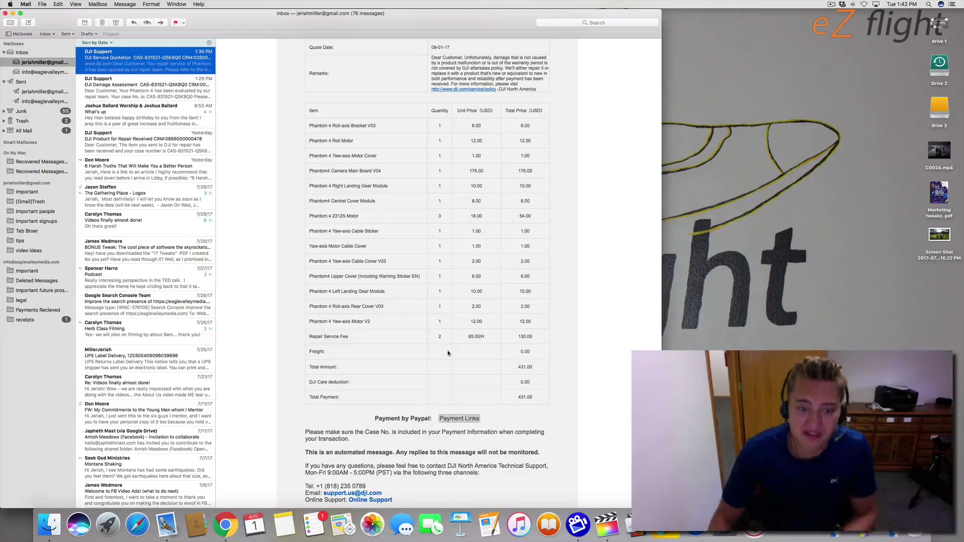
left_click(562, 364)
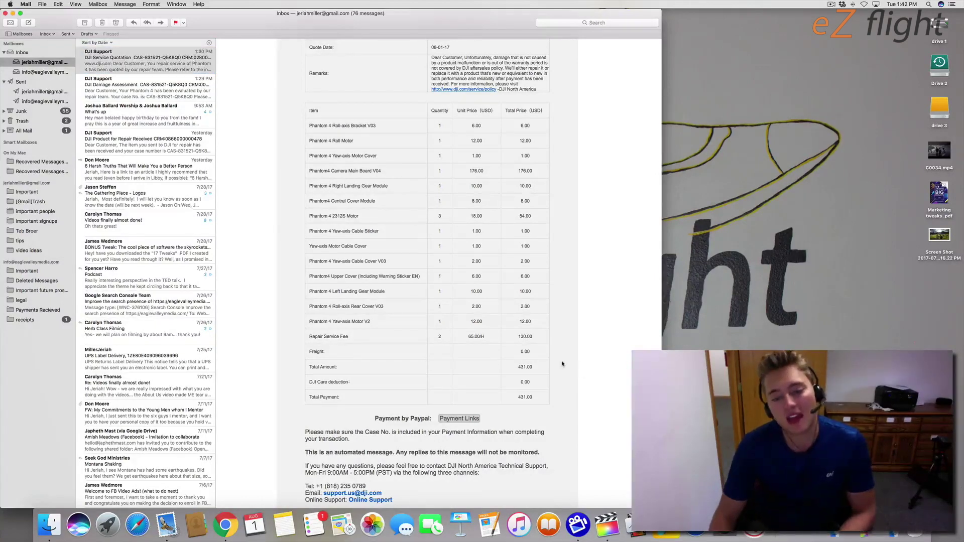